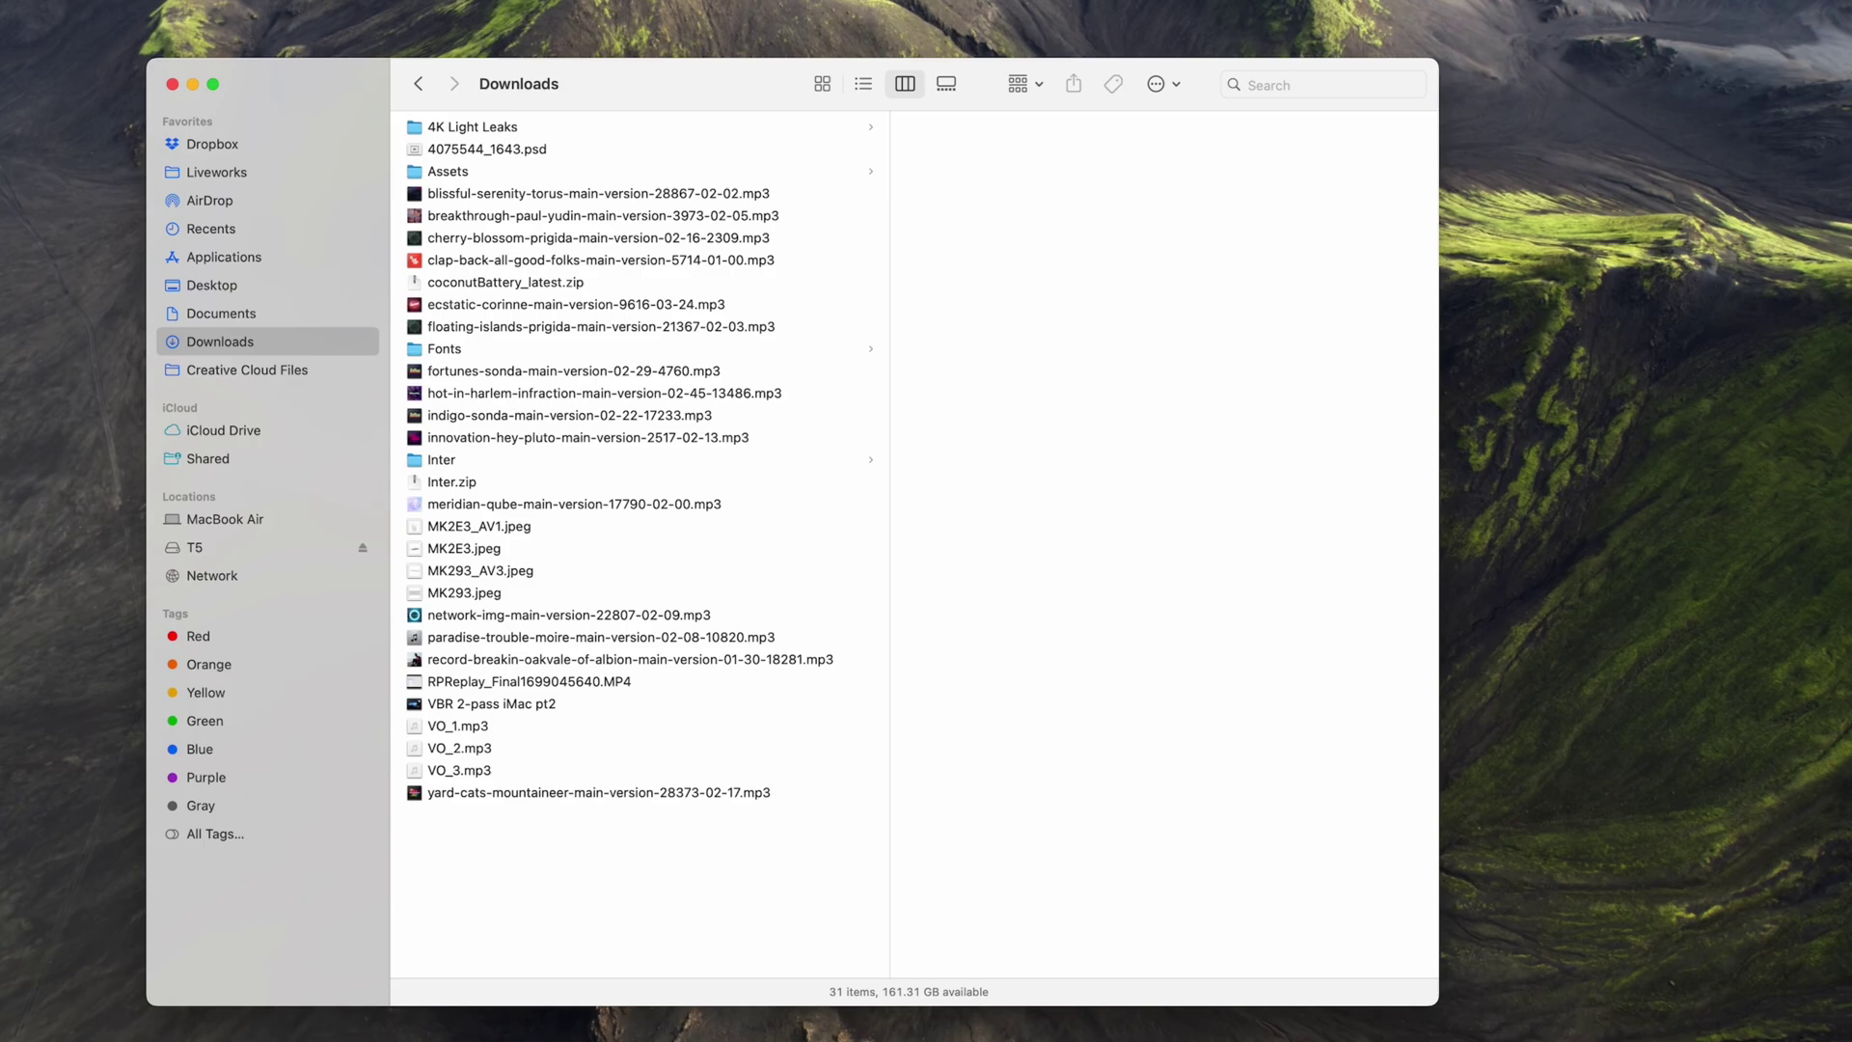
Sort the Downloads files by kind, then size, then name, and dismiss an audio file's menu
right_click(621, 842)
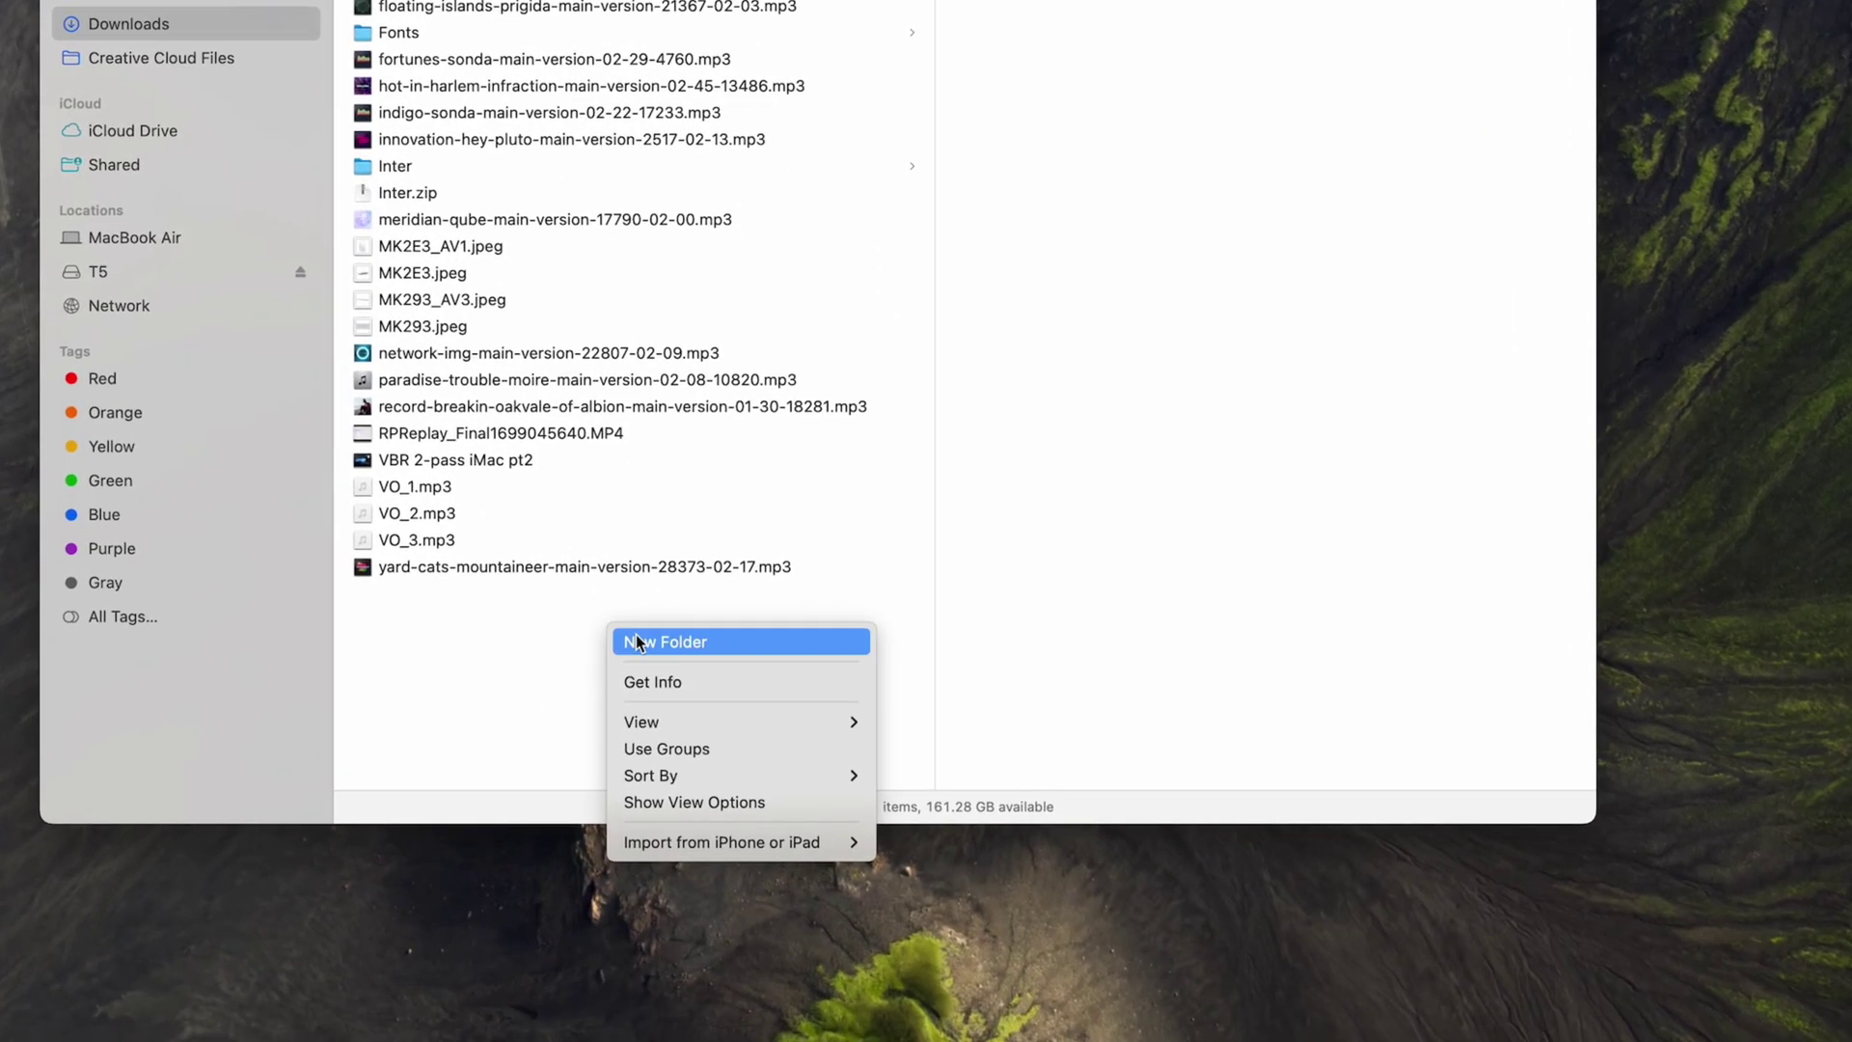
mouse_move(738, 776)
click(968, 802)
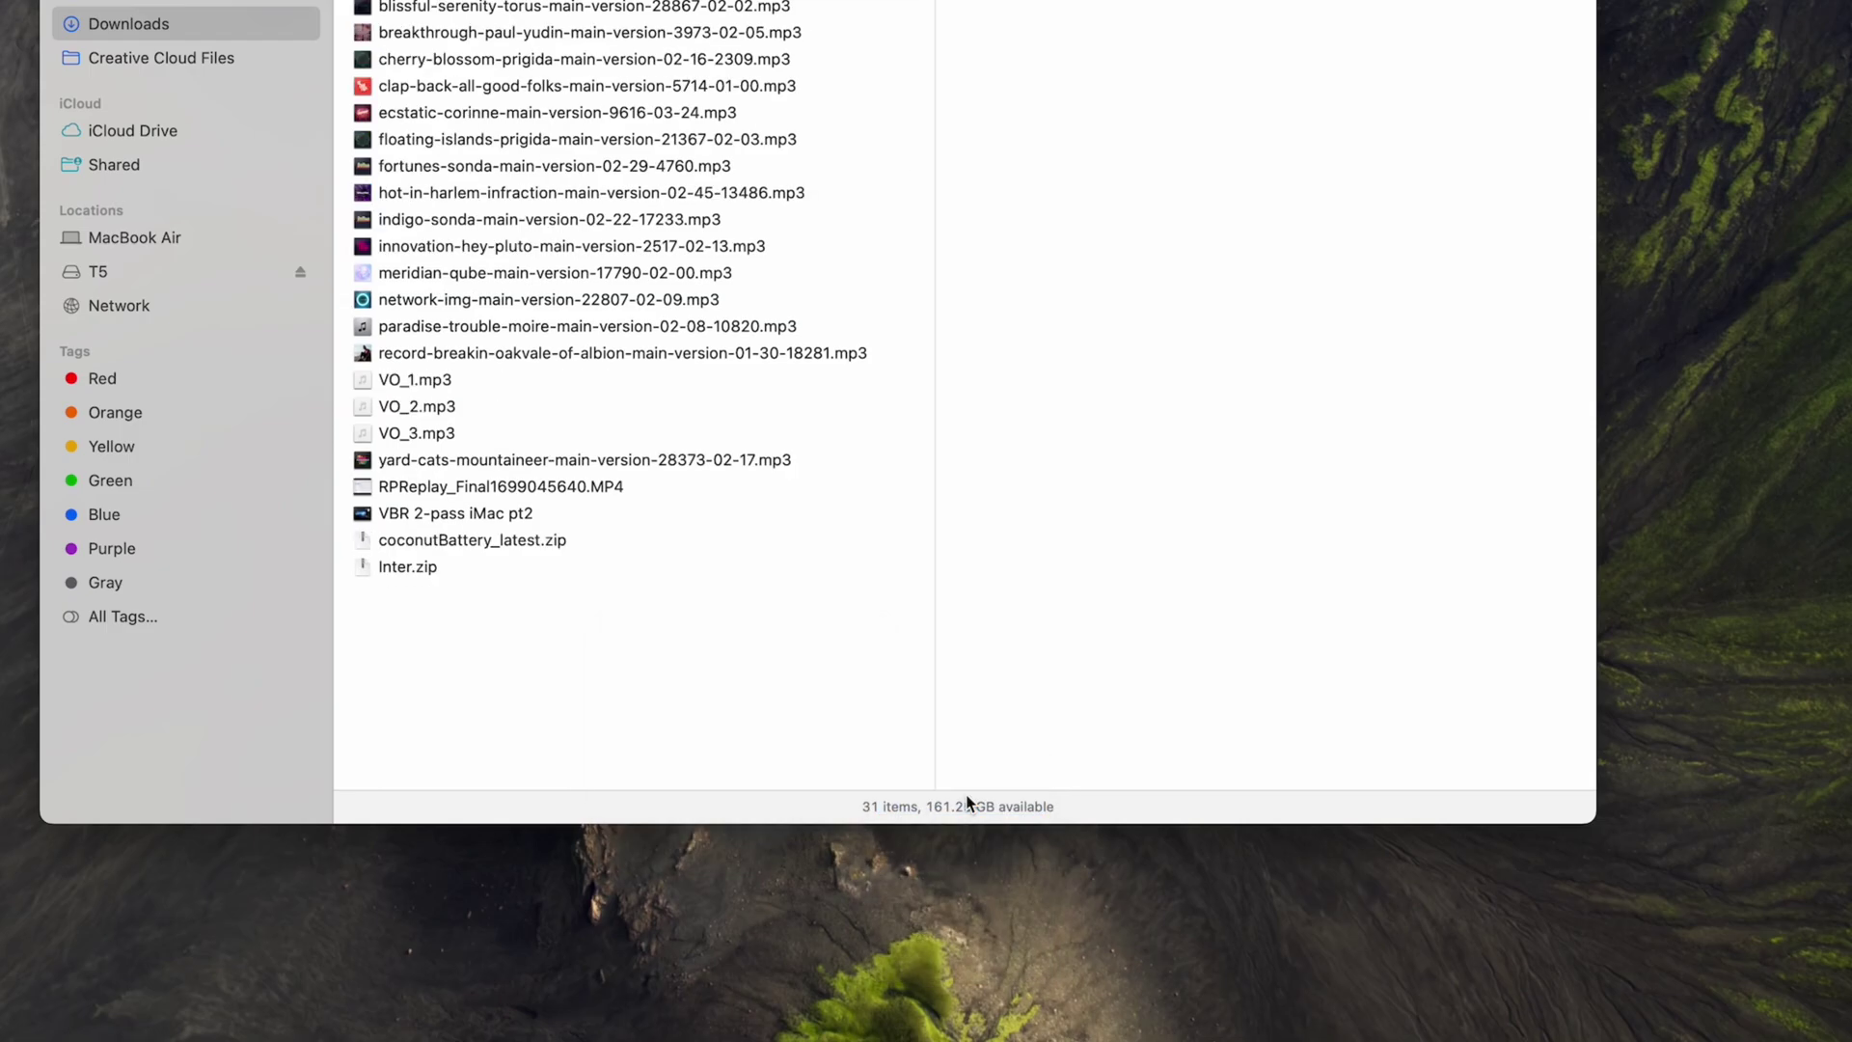
right_click(587, 609)
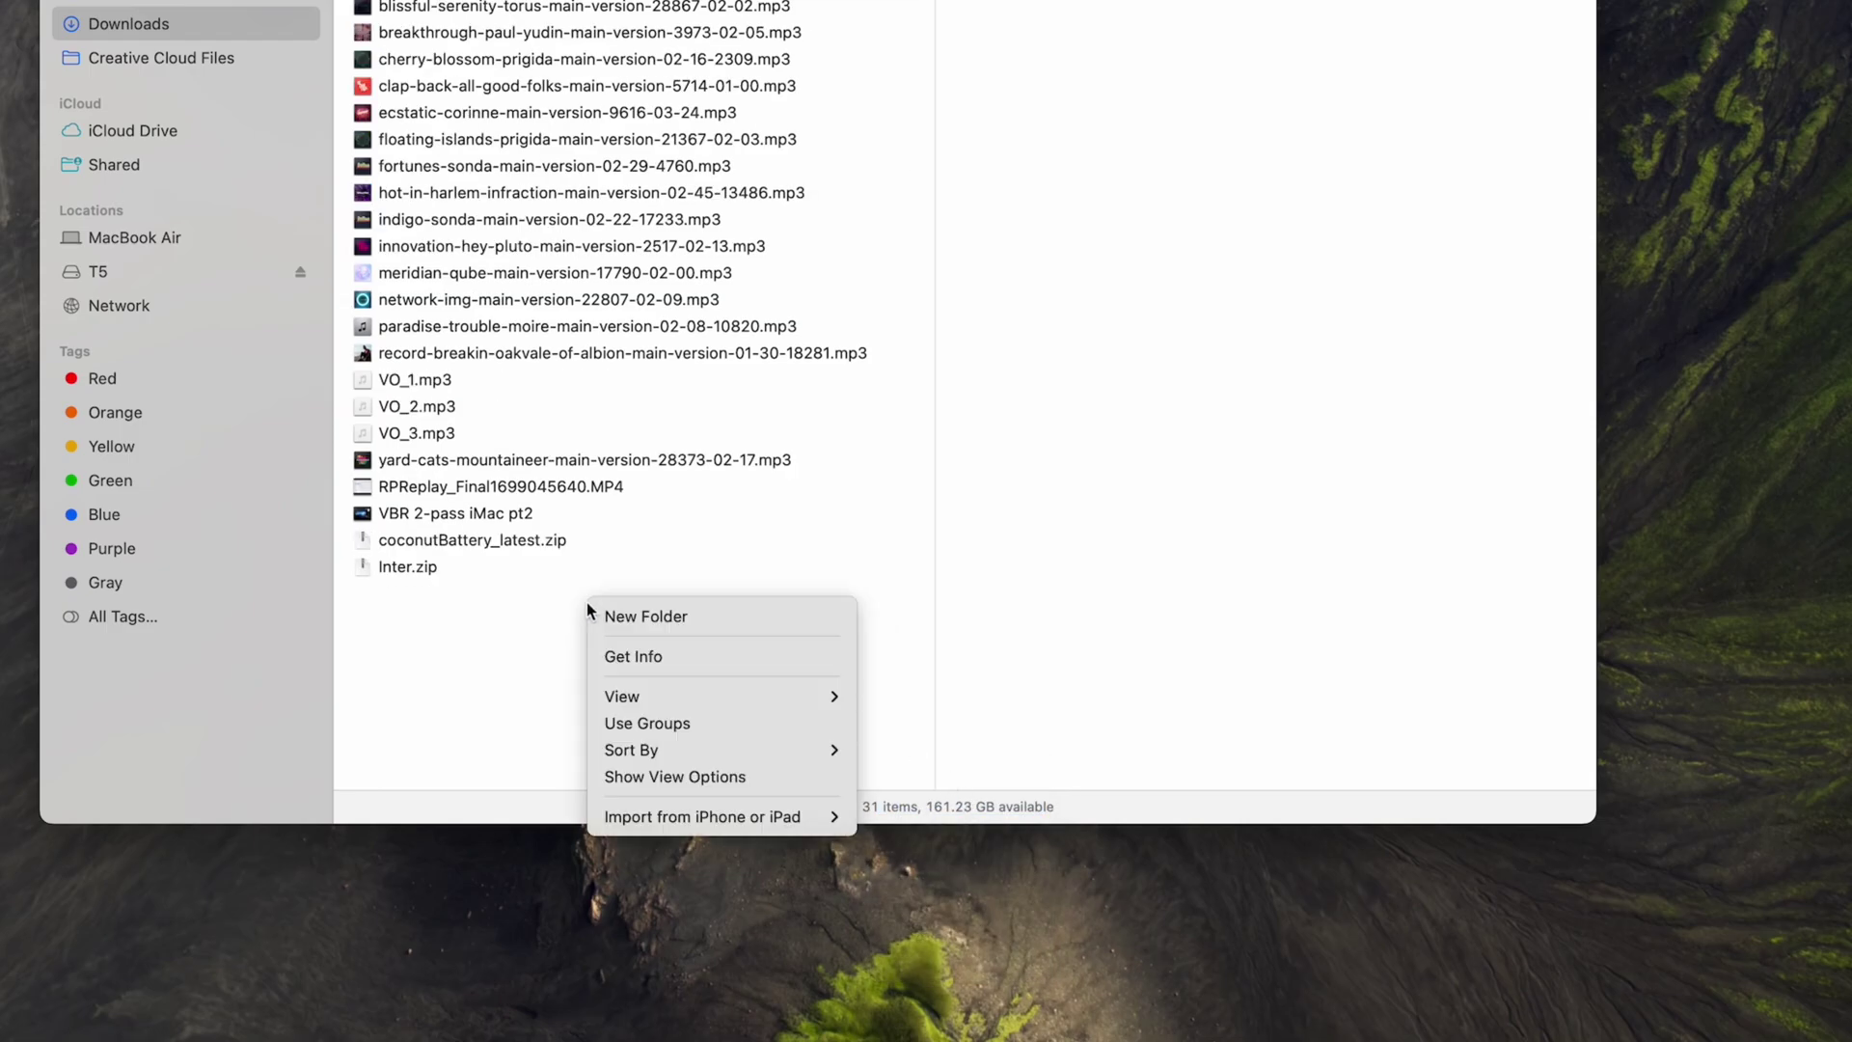
mouse_move(631, 750)
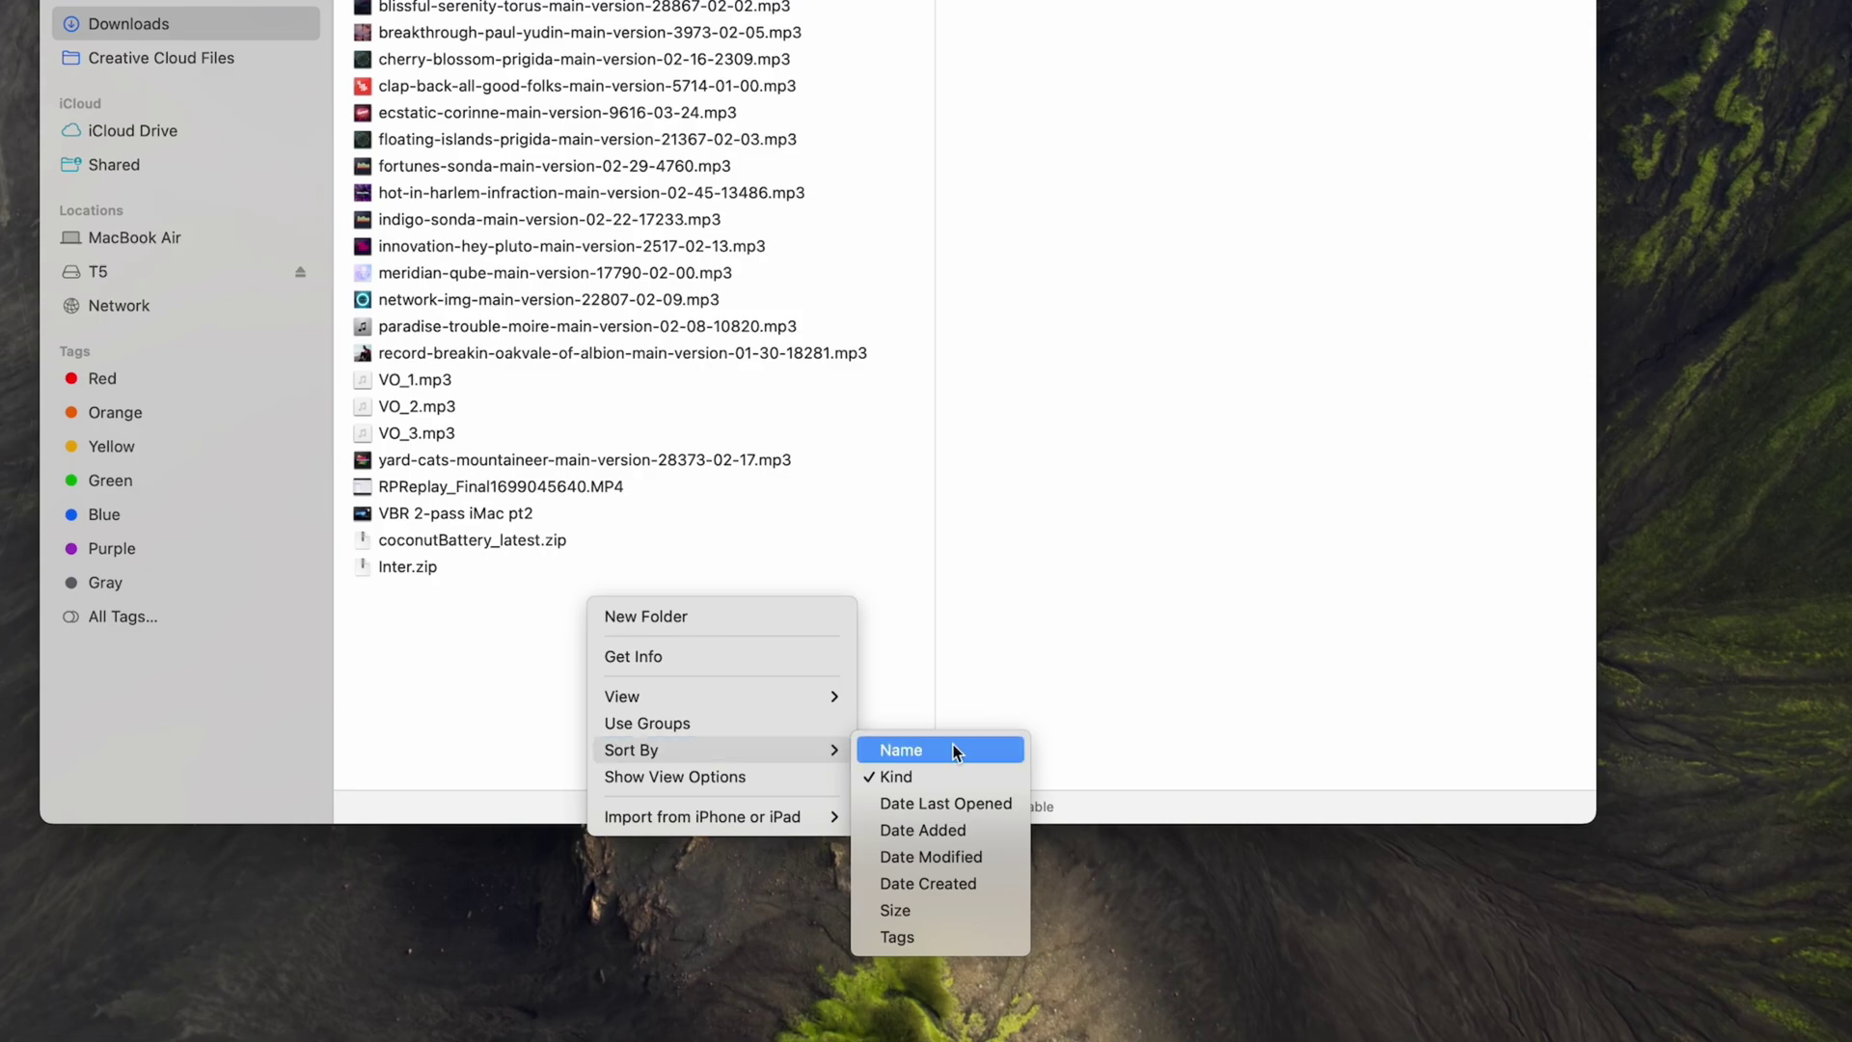
click(954, 914)
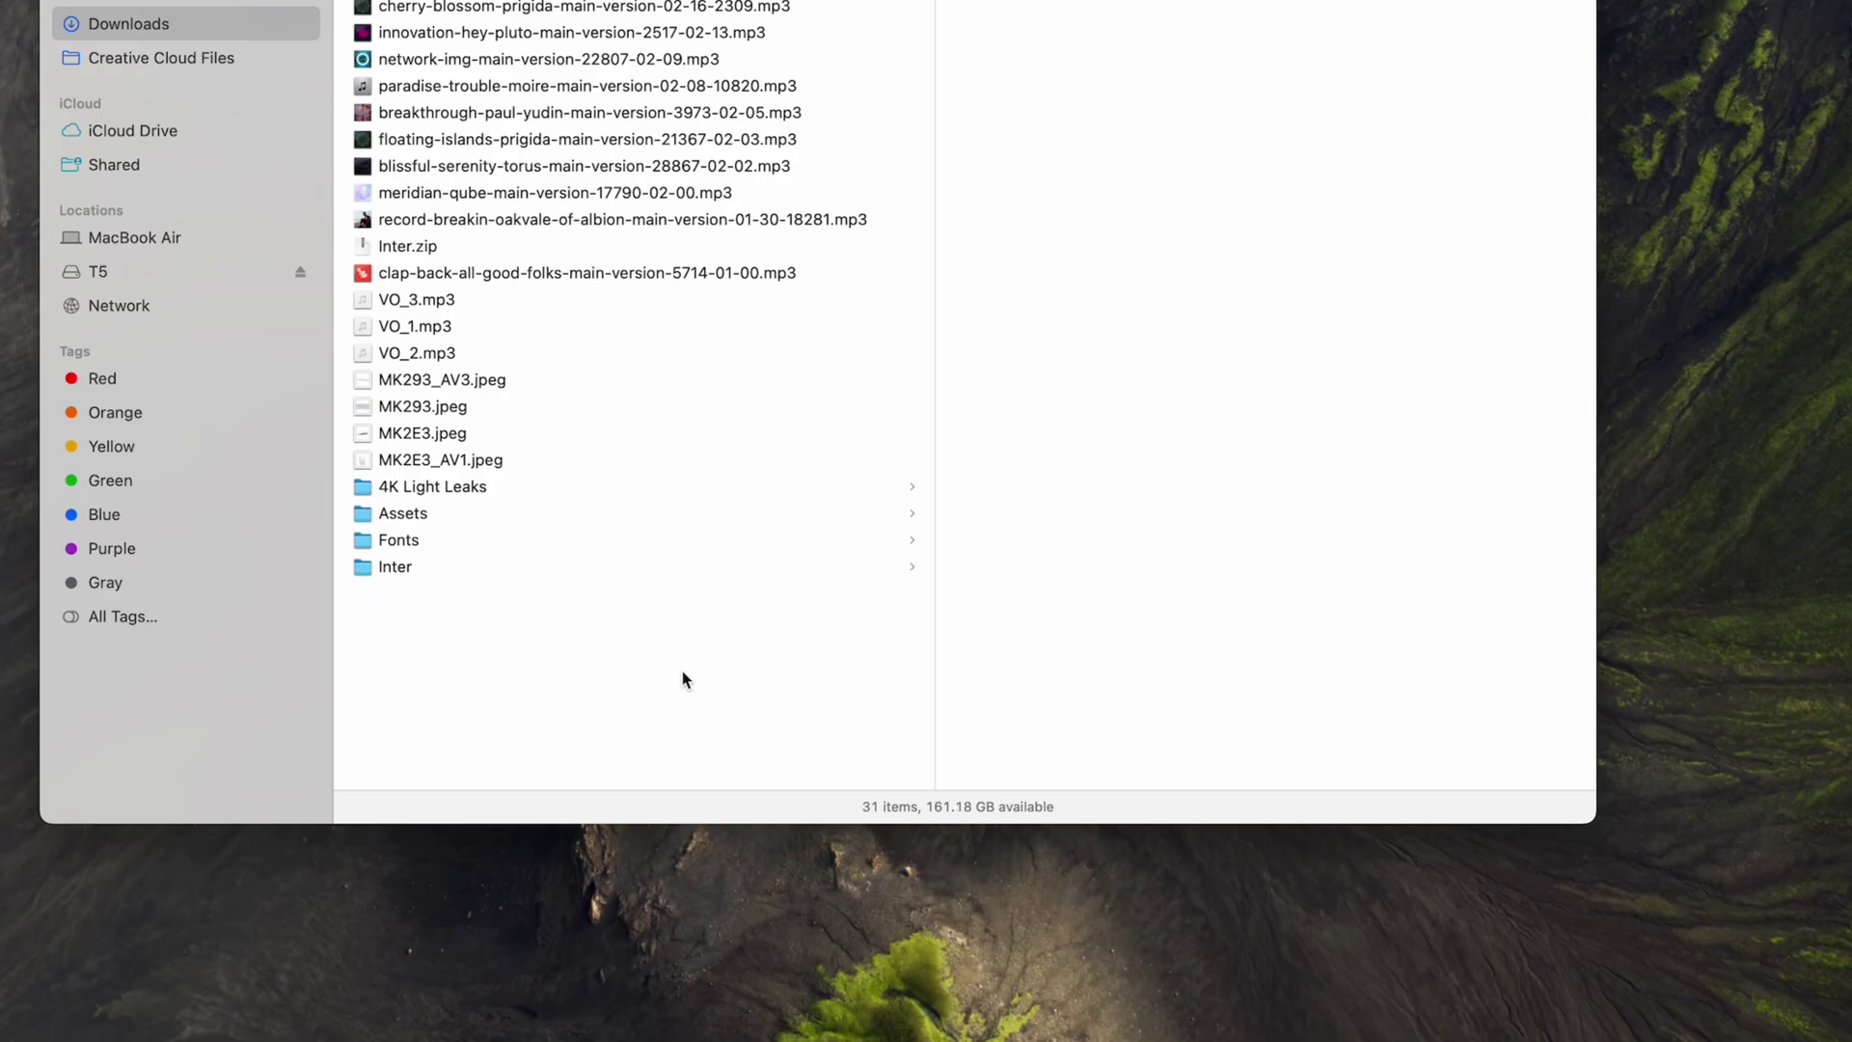
right_click(616, 645)
mouse_move(746, 784)
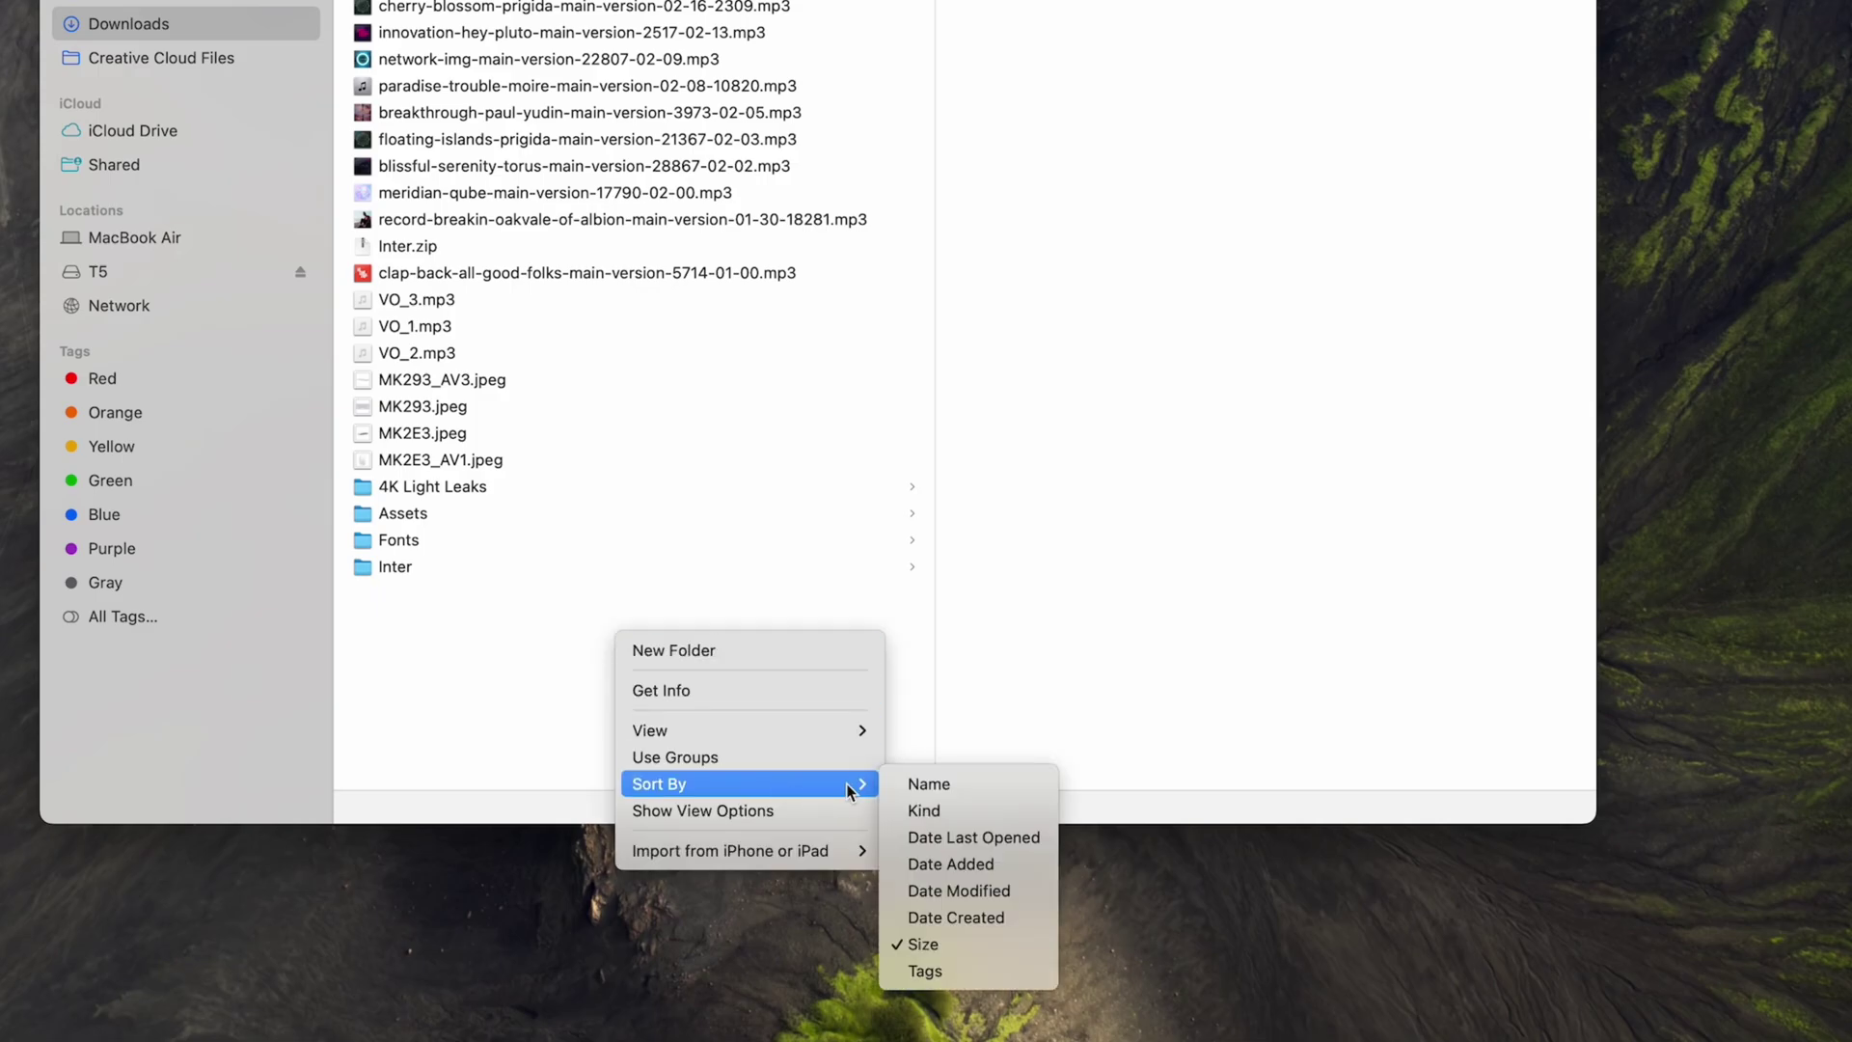
click(893, 789)
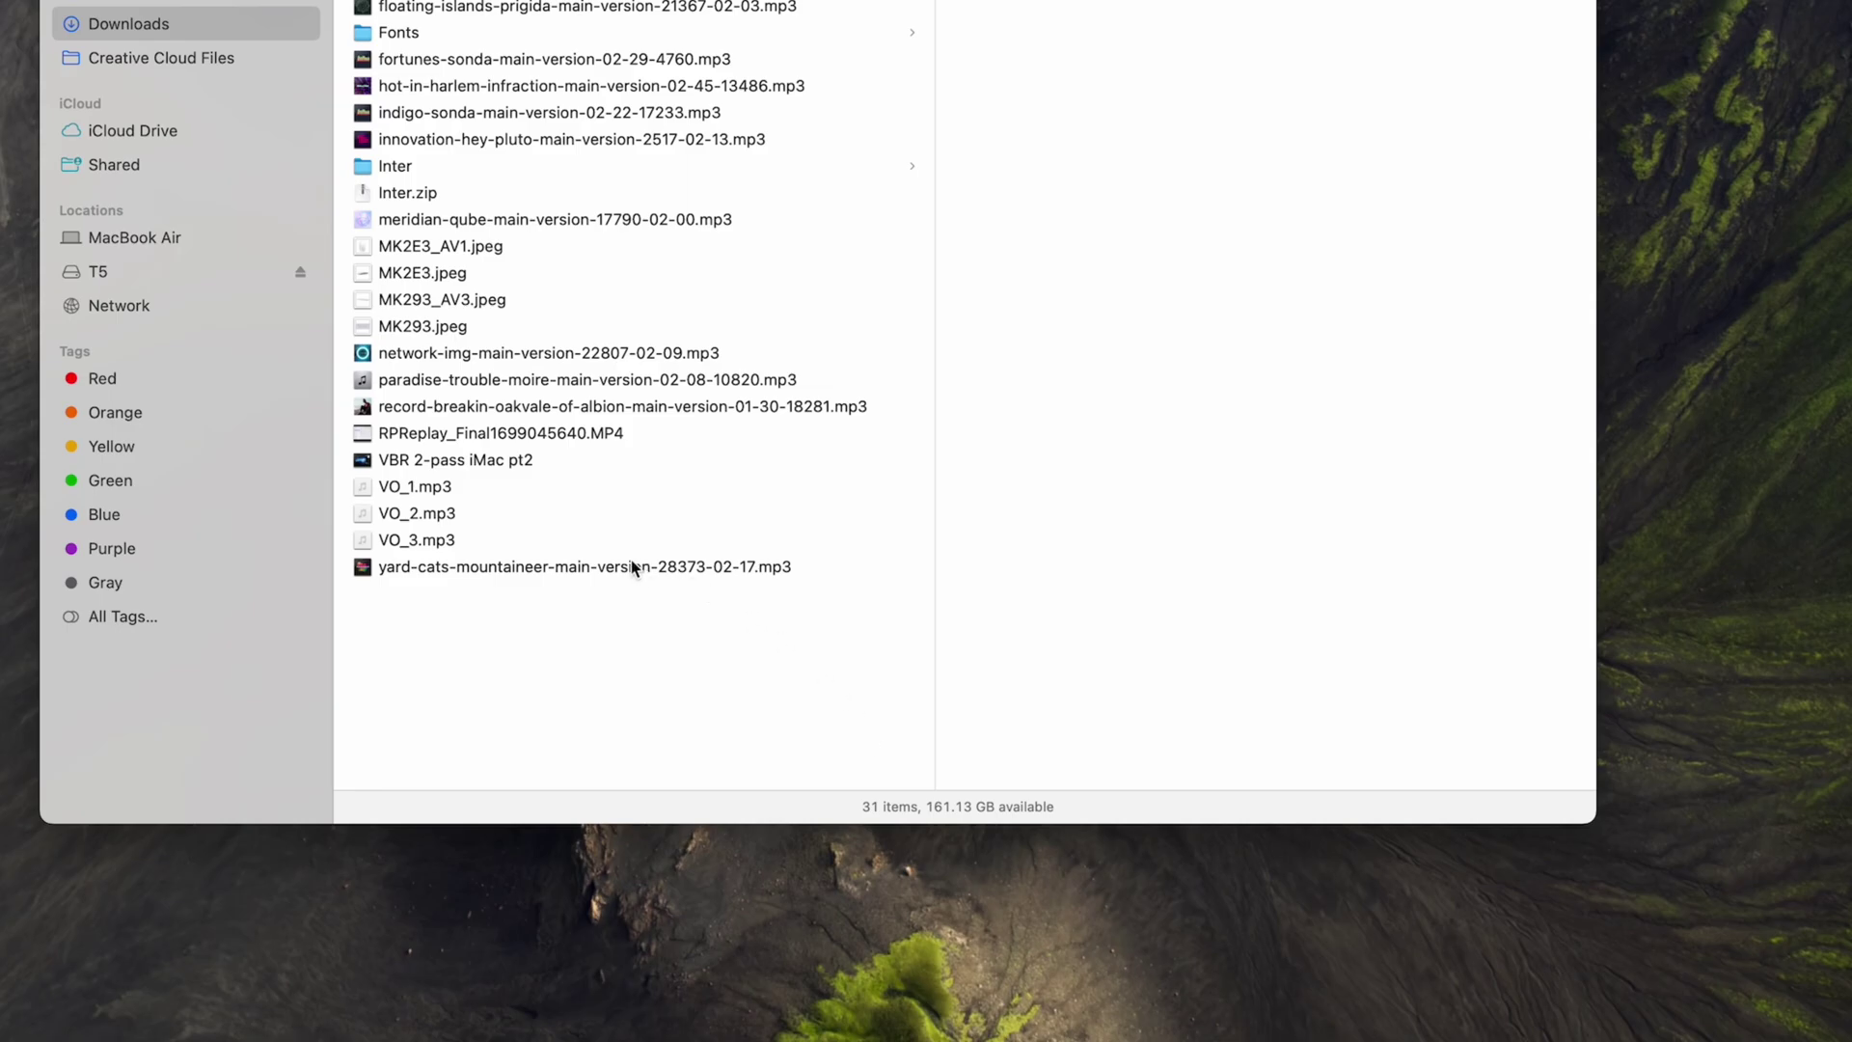
right_click(601, 564)
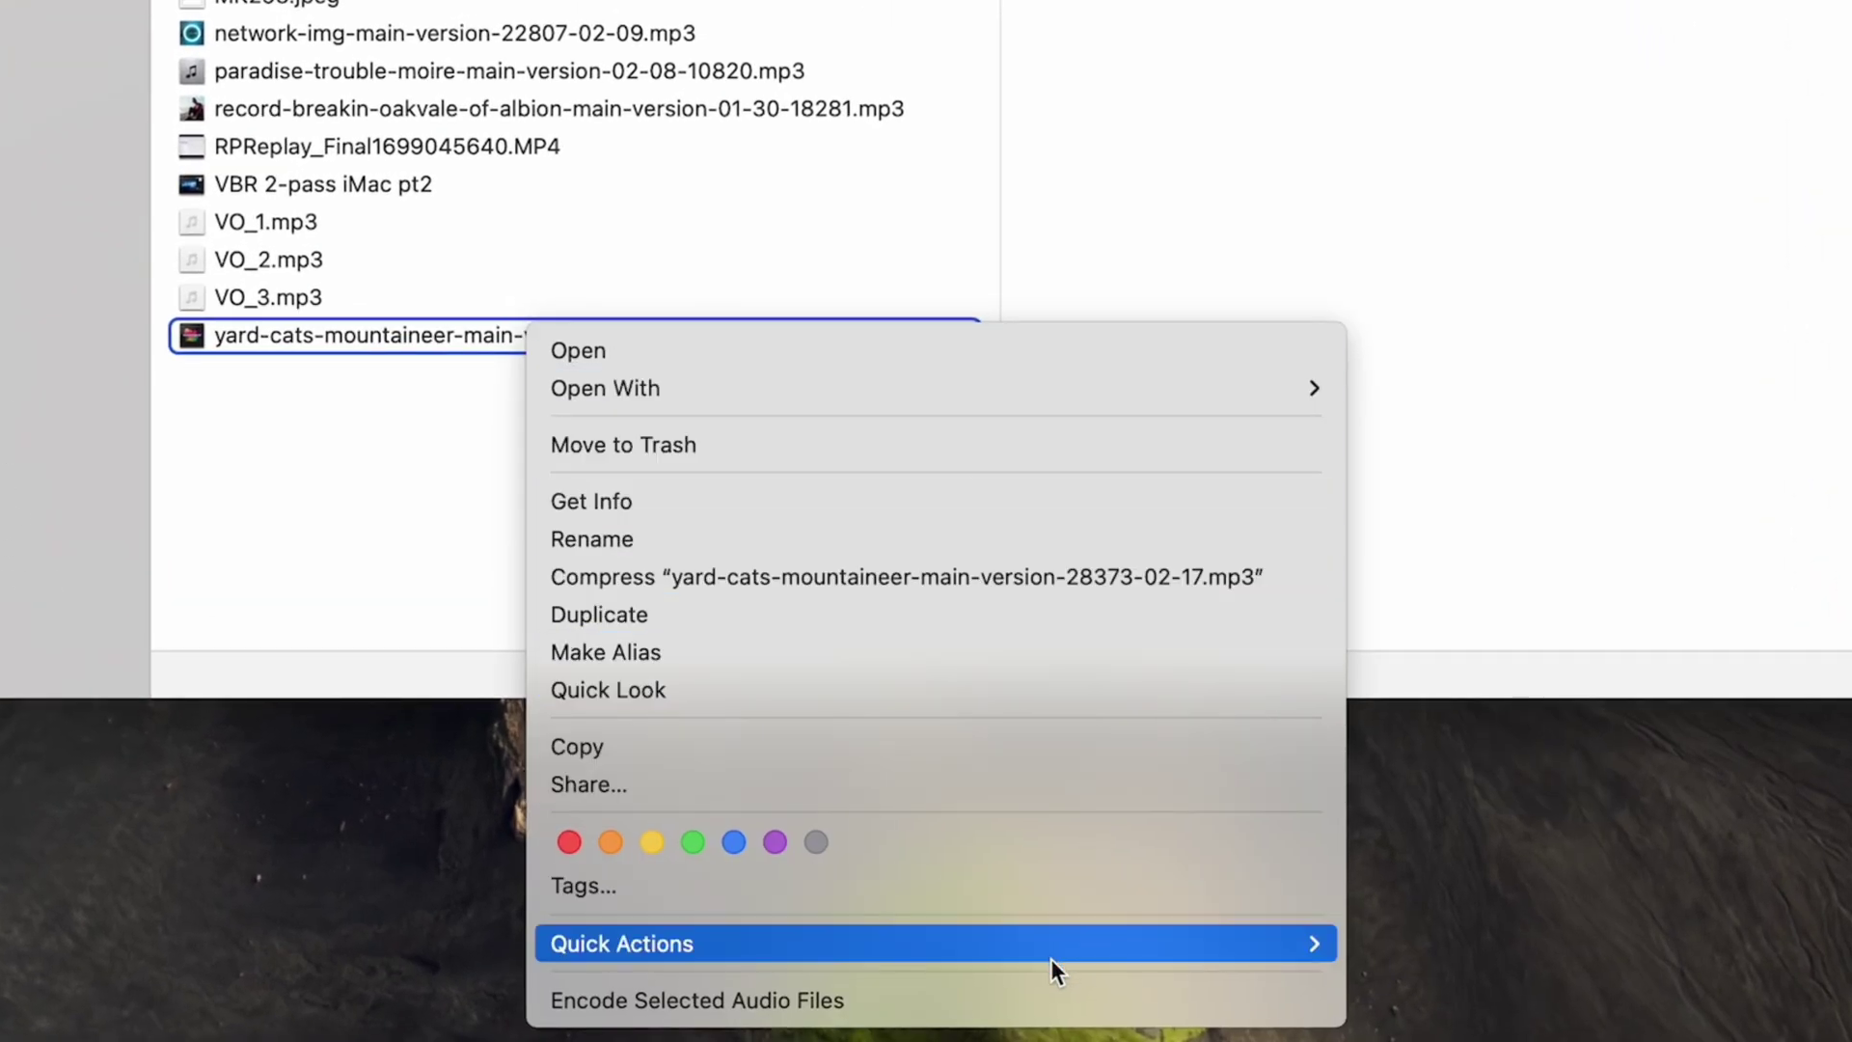
click(389, 448)
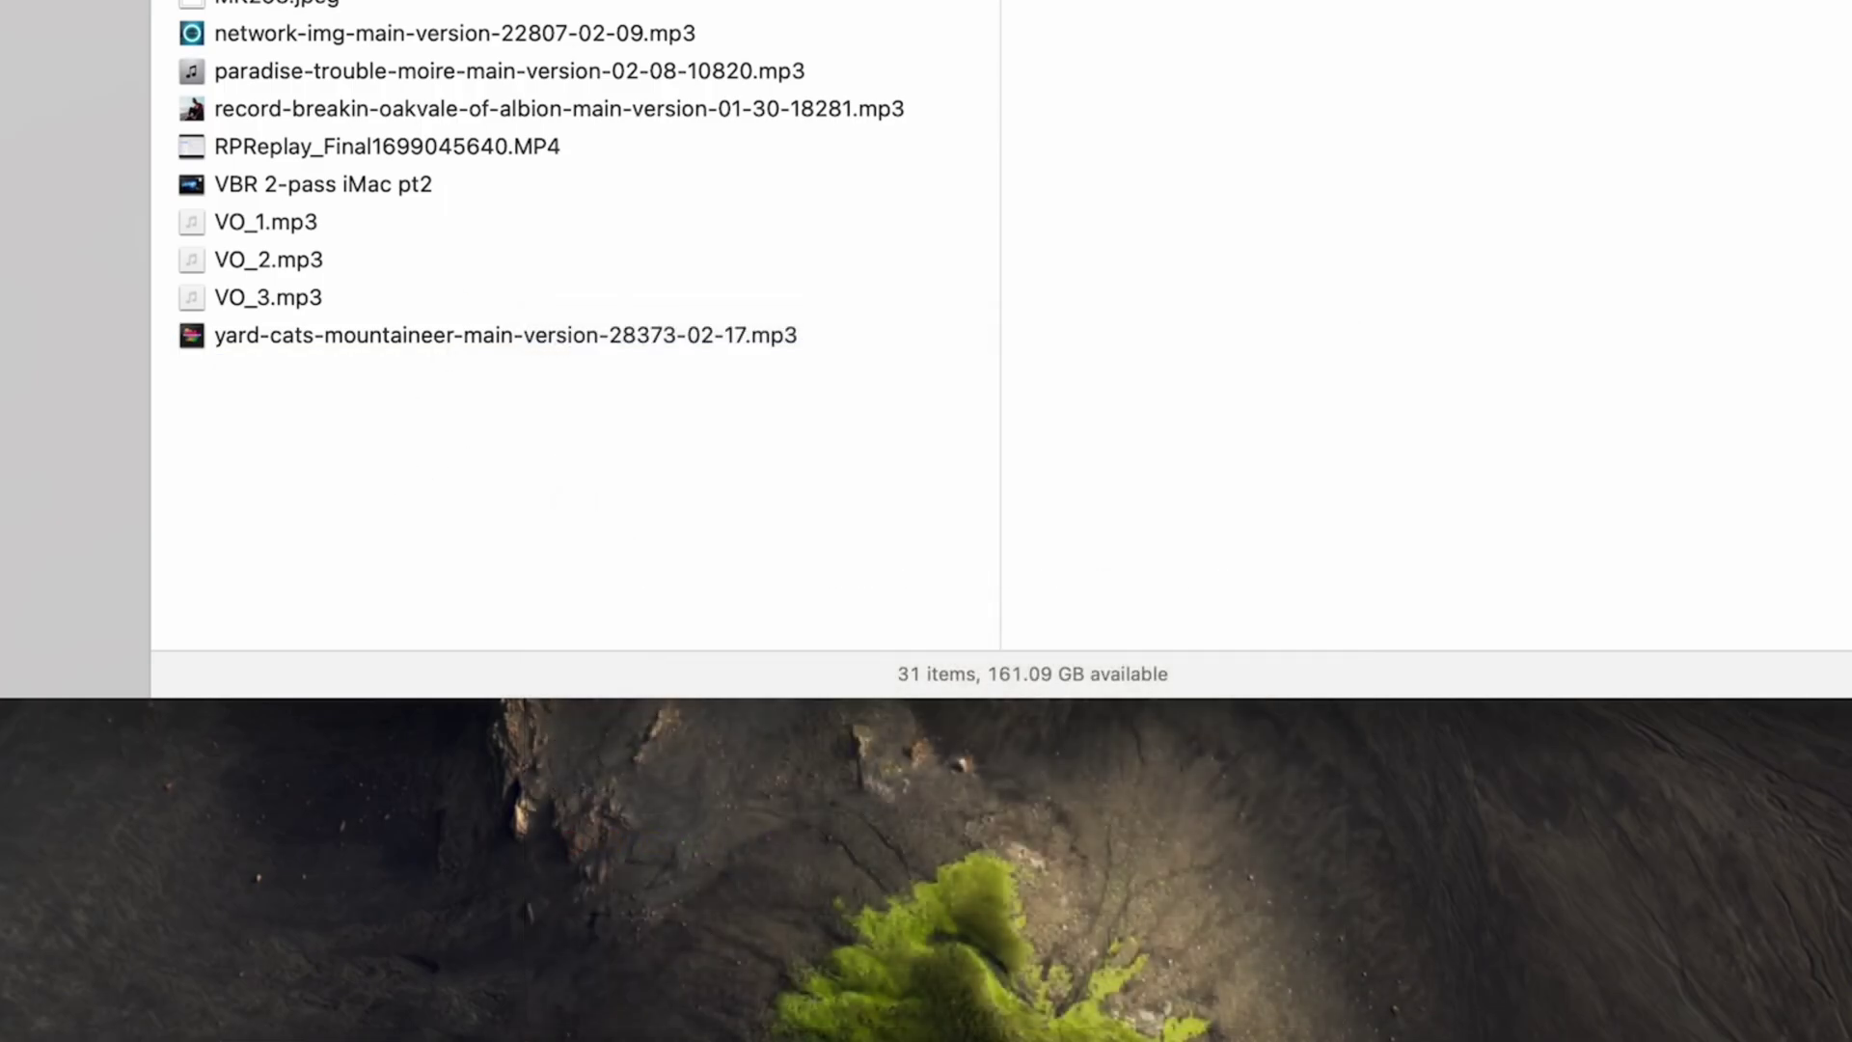
In list view, sort by the Name, Size and Kind columns, then return to icon view
key(super+2)
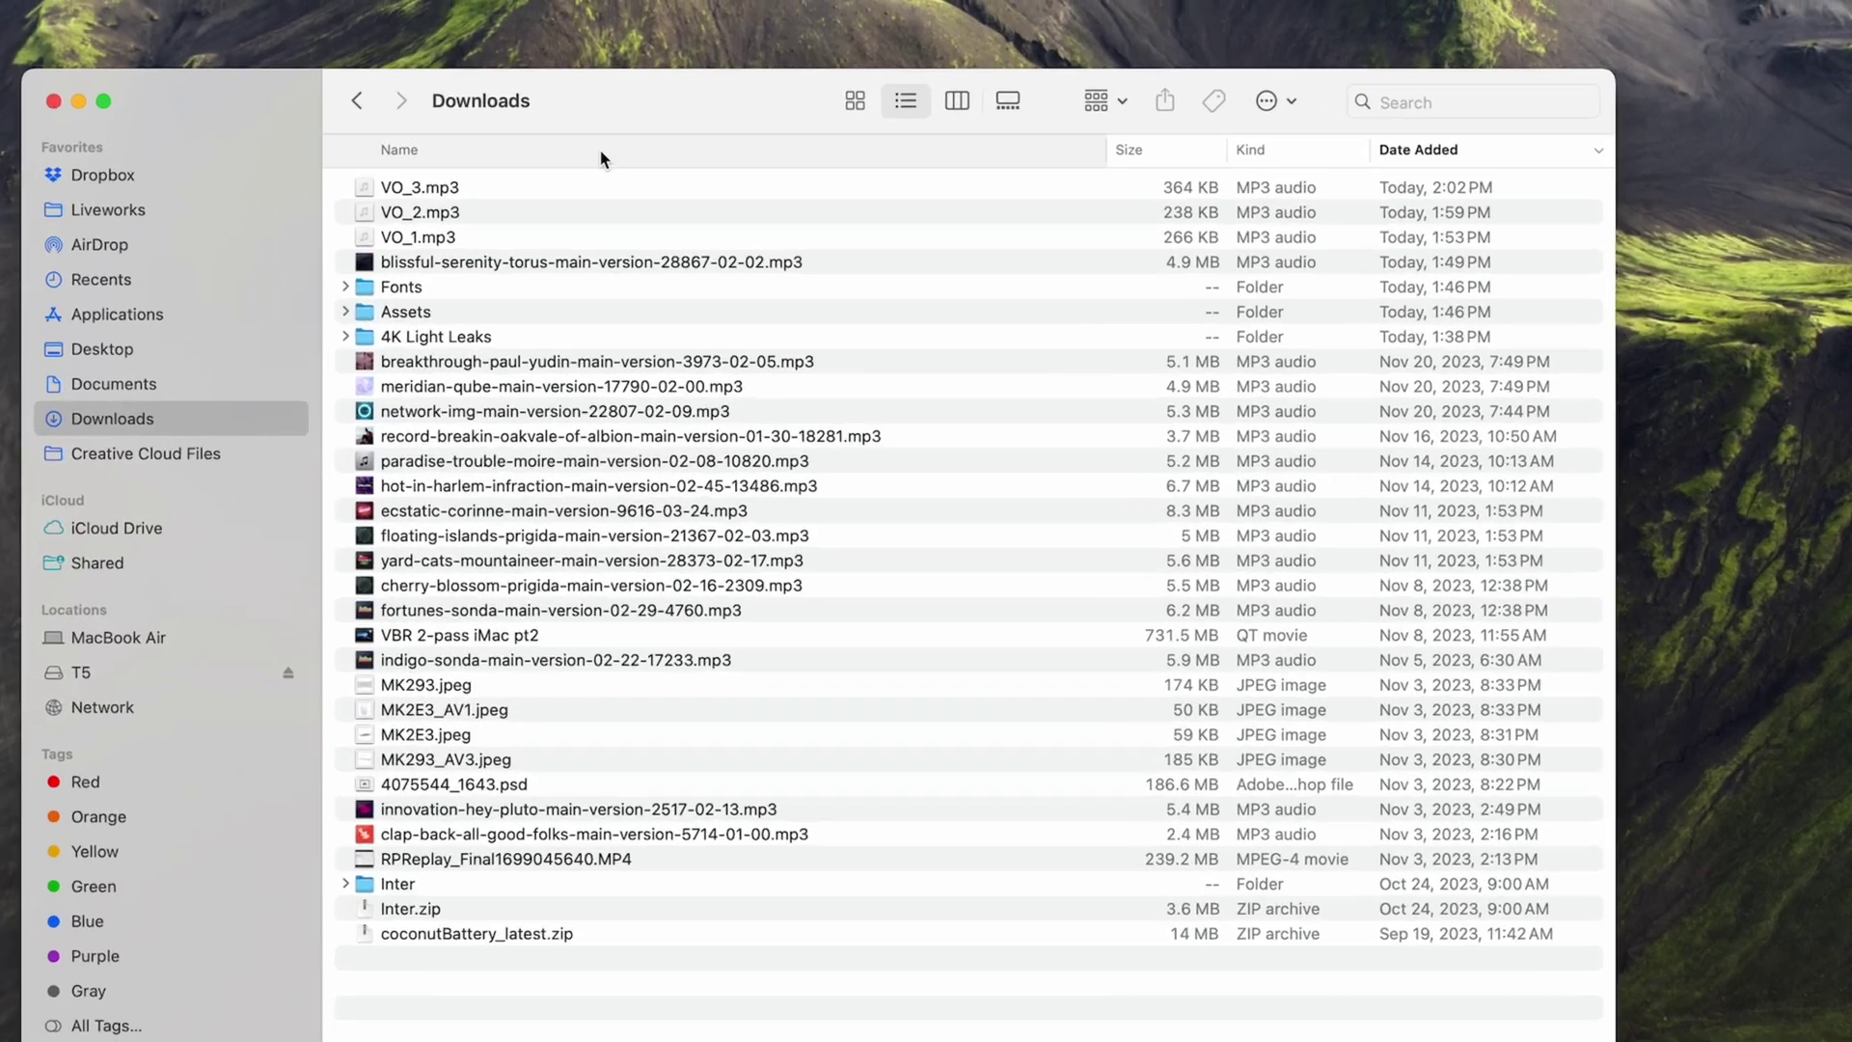
click(752, 111)
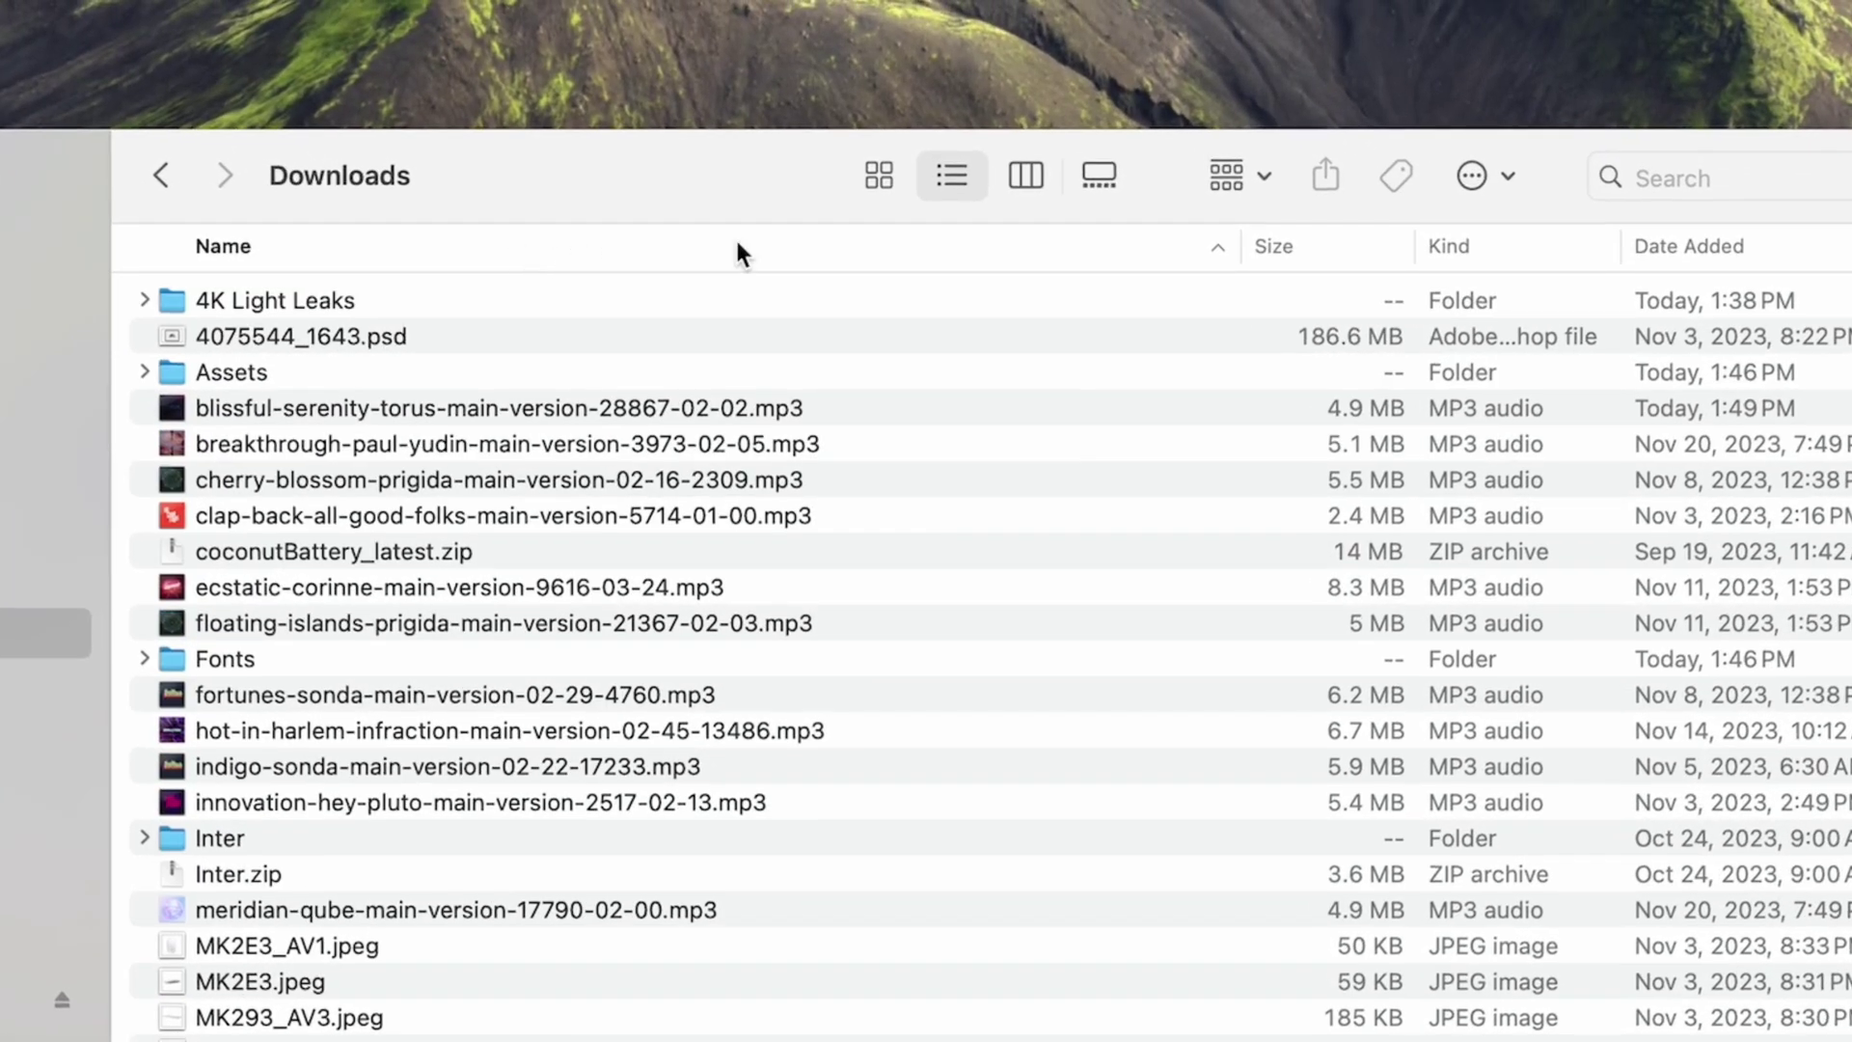
click(1283, 250)
click(1461, 247)
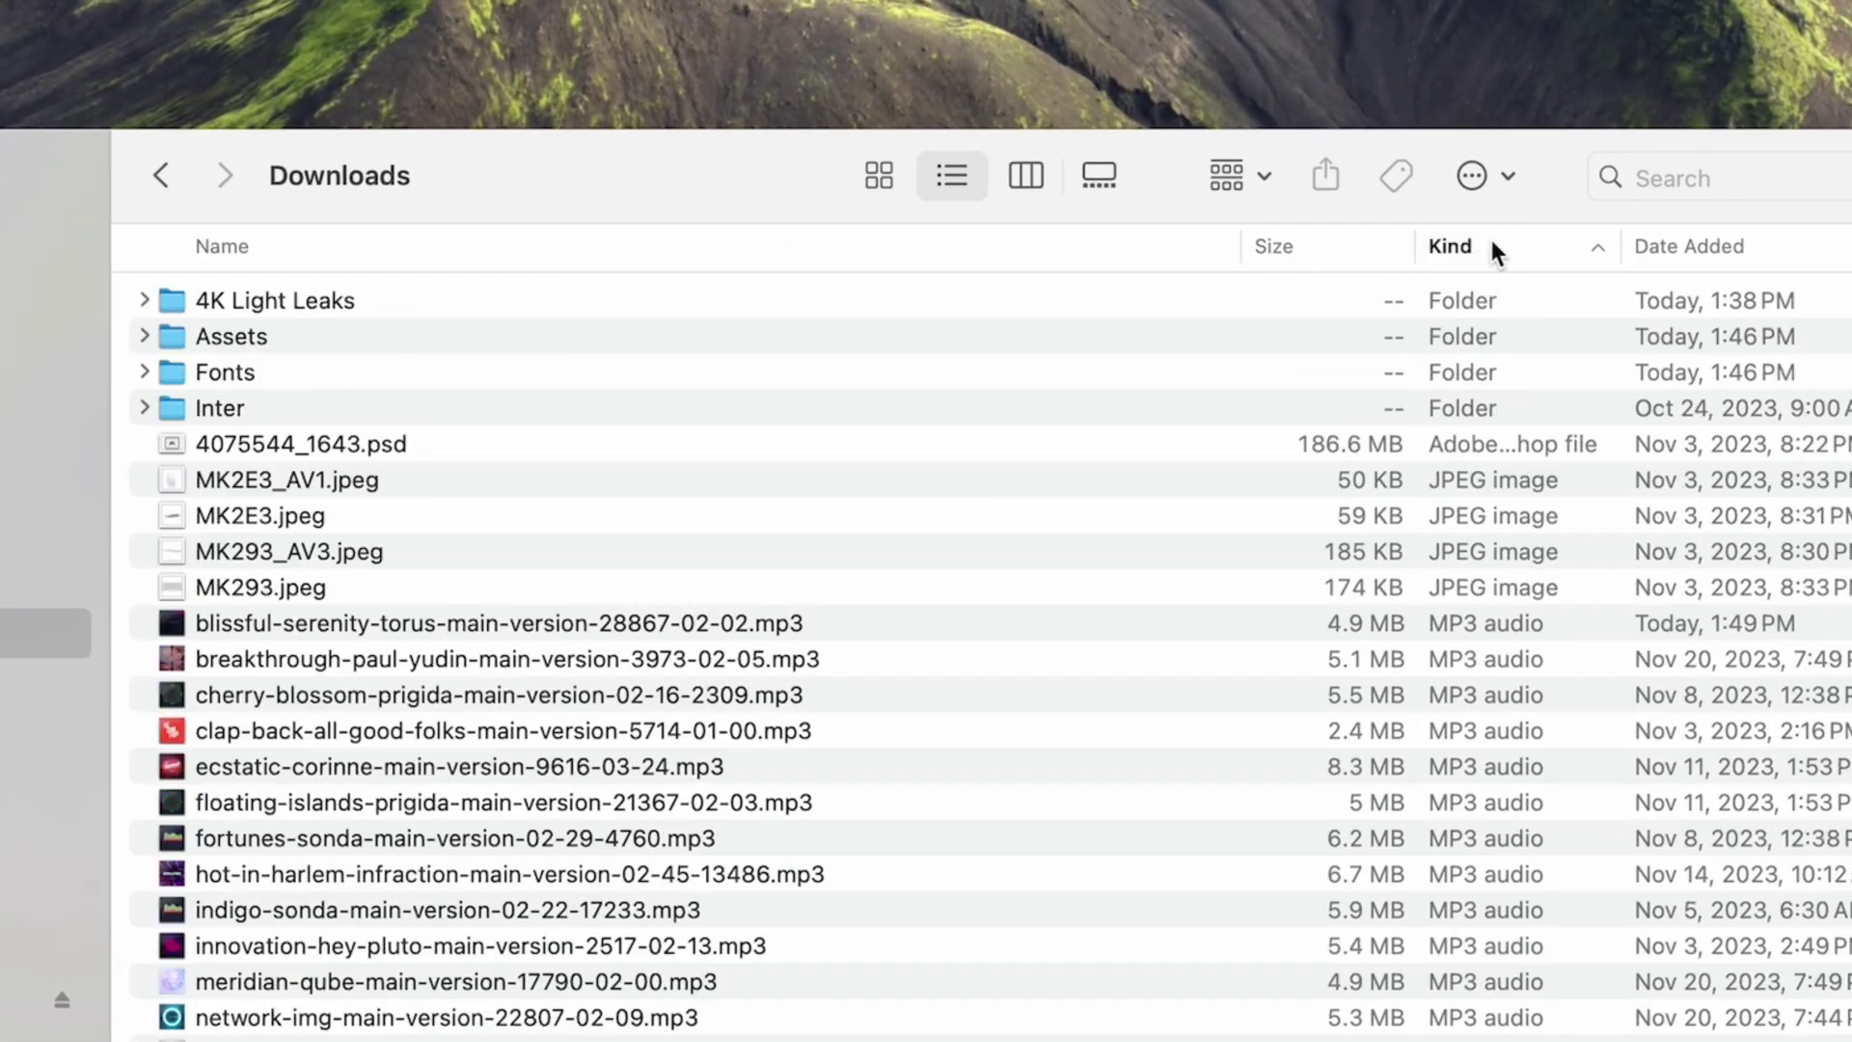
click(886, 172)
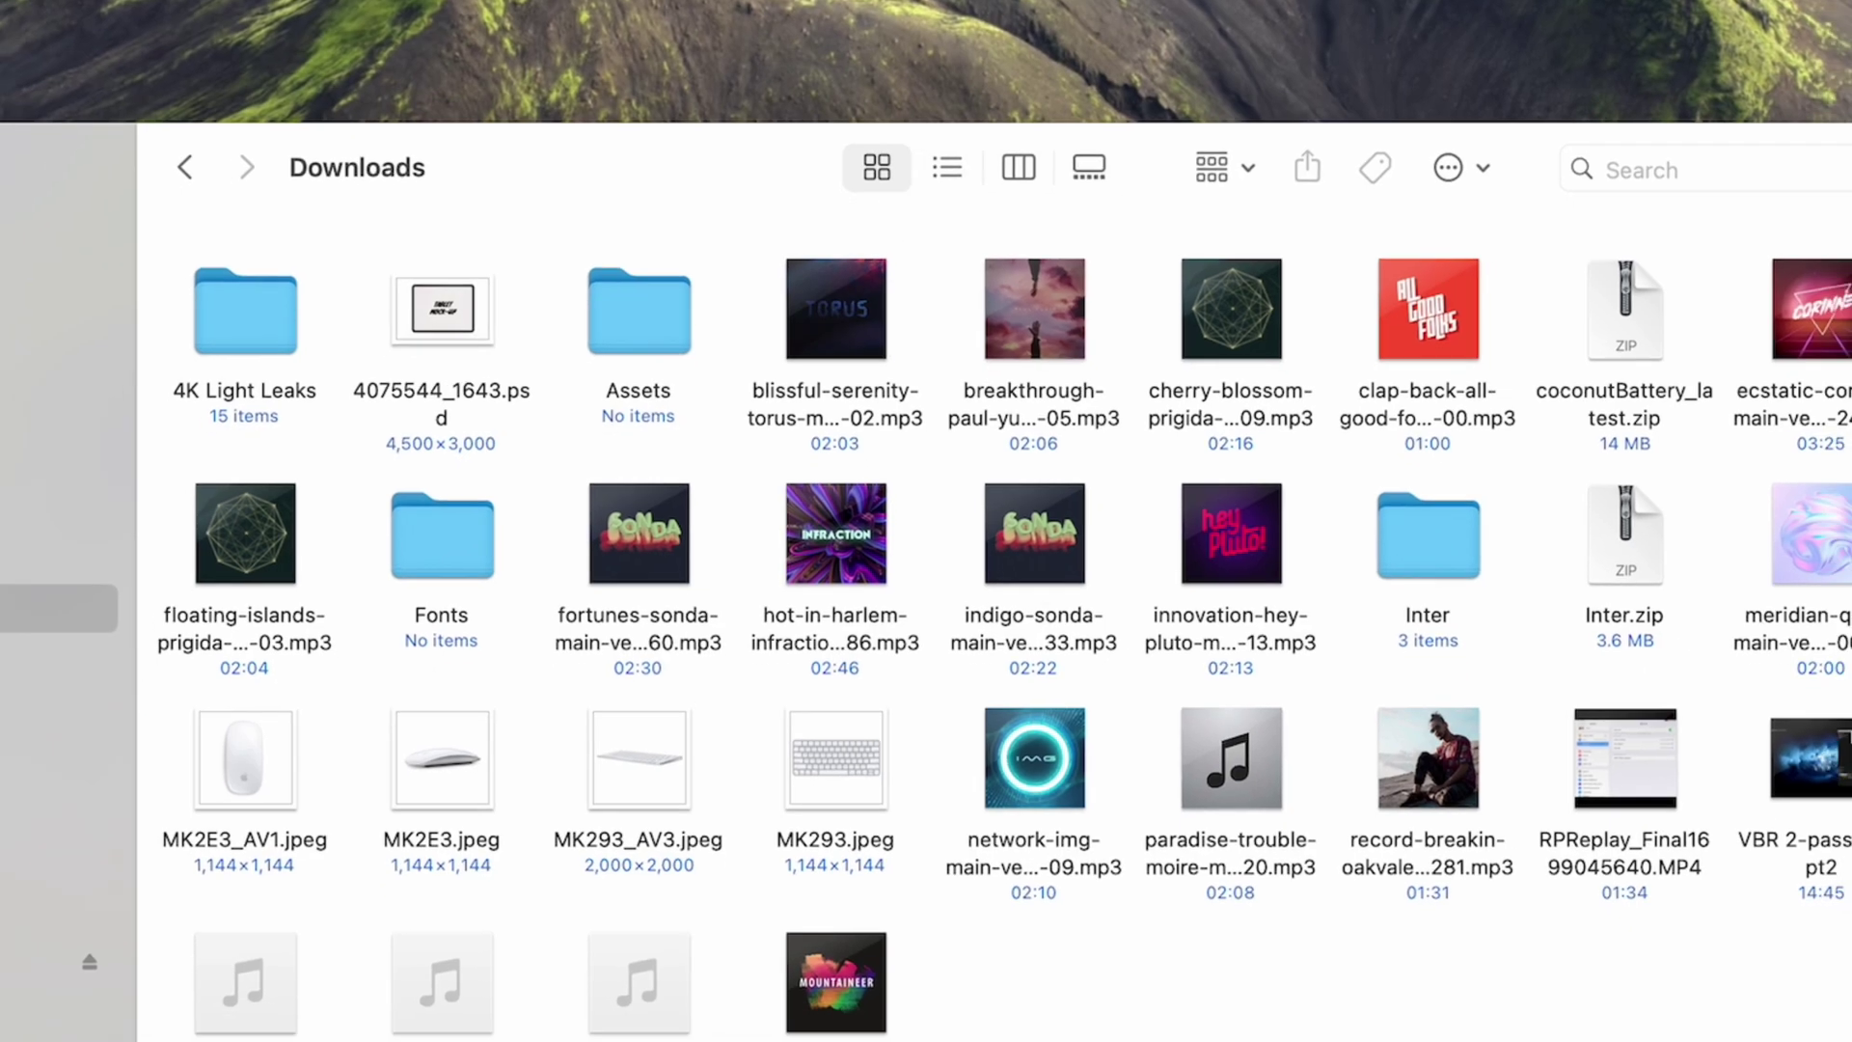
right_click(778, 668)
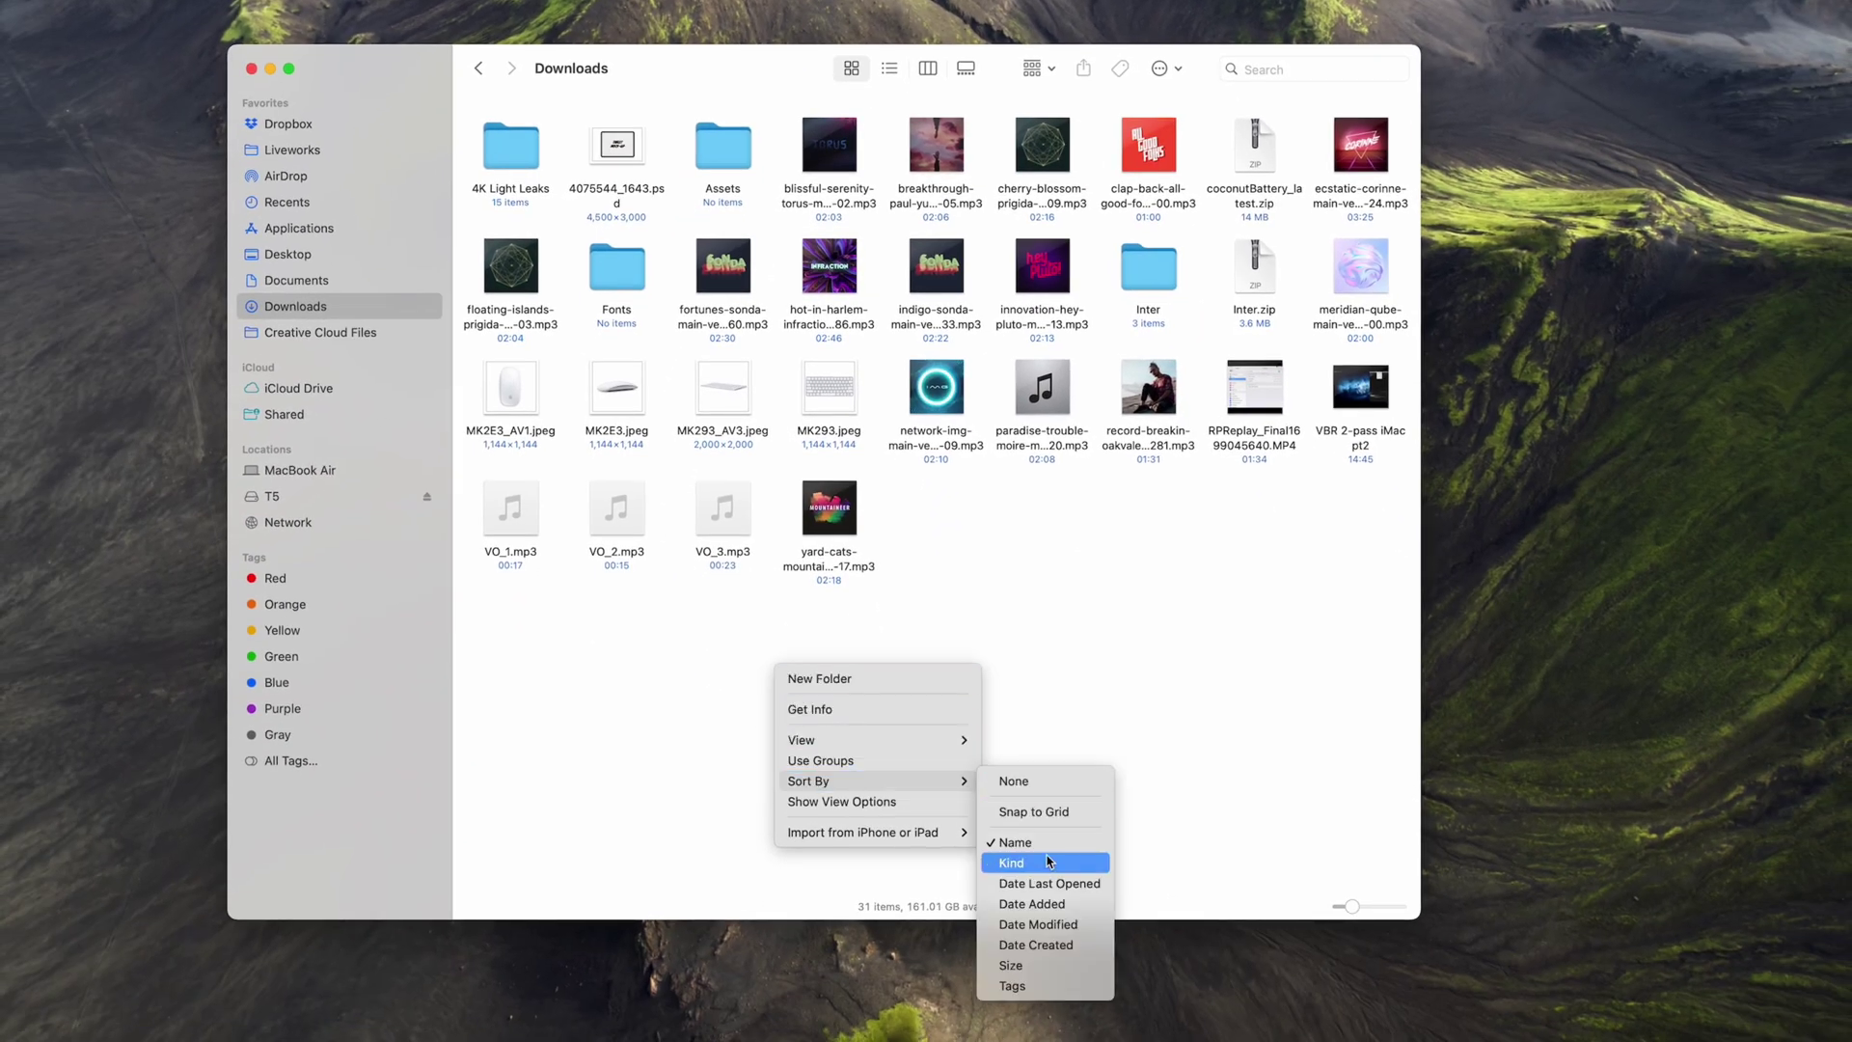
Sort the Downloads icons by Kind, then re-sort them by Date Created
click(1047, 862)
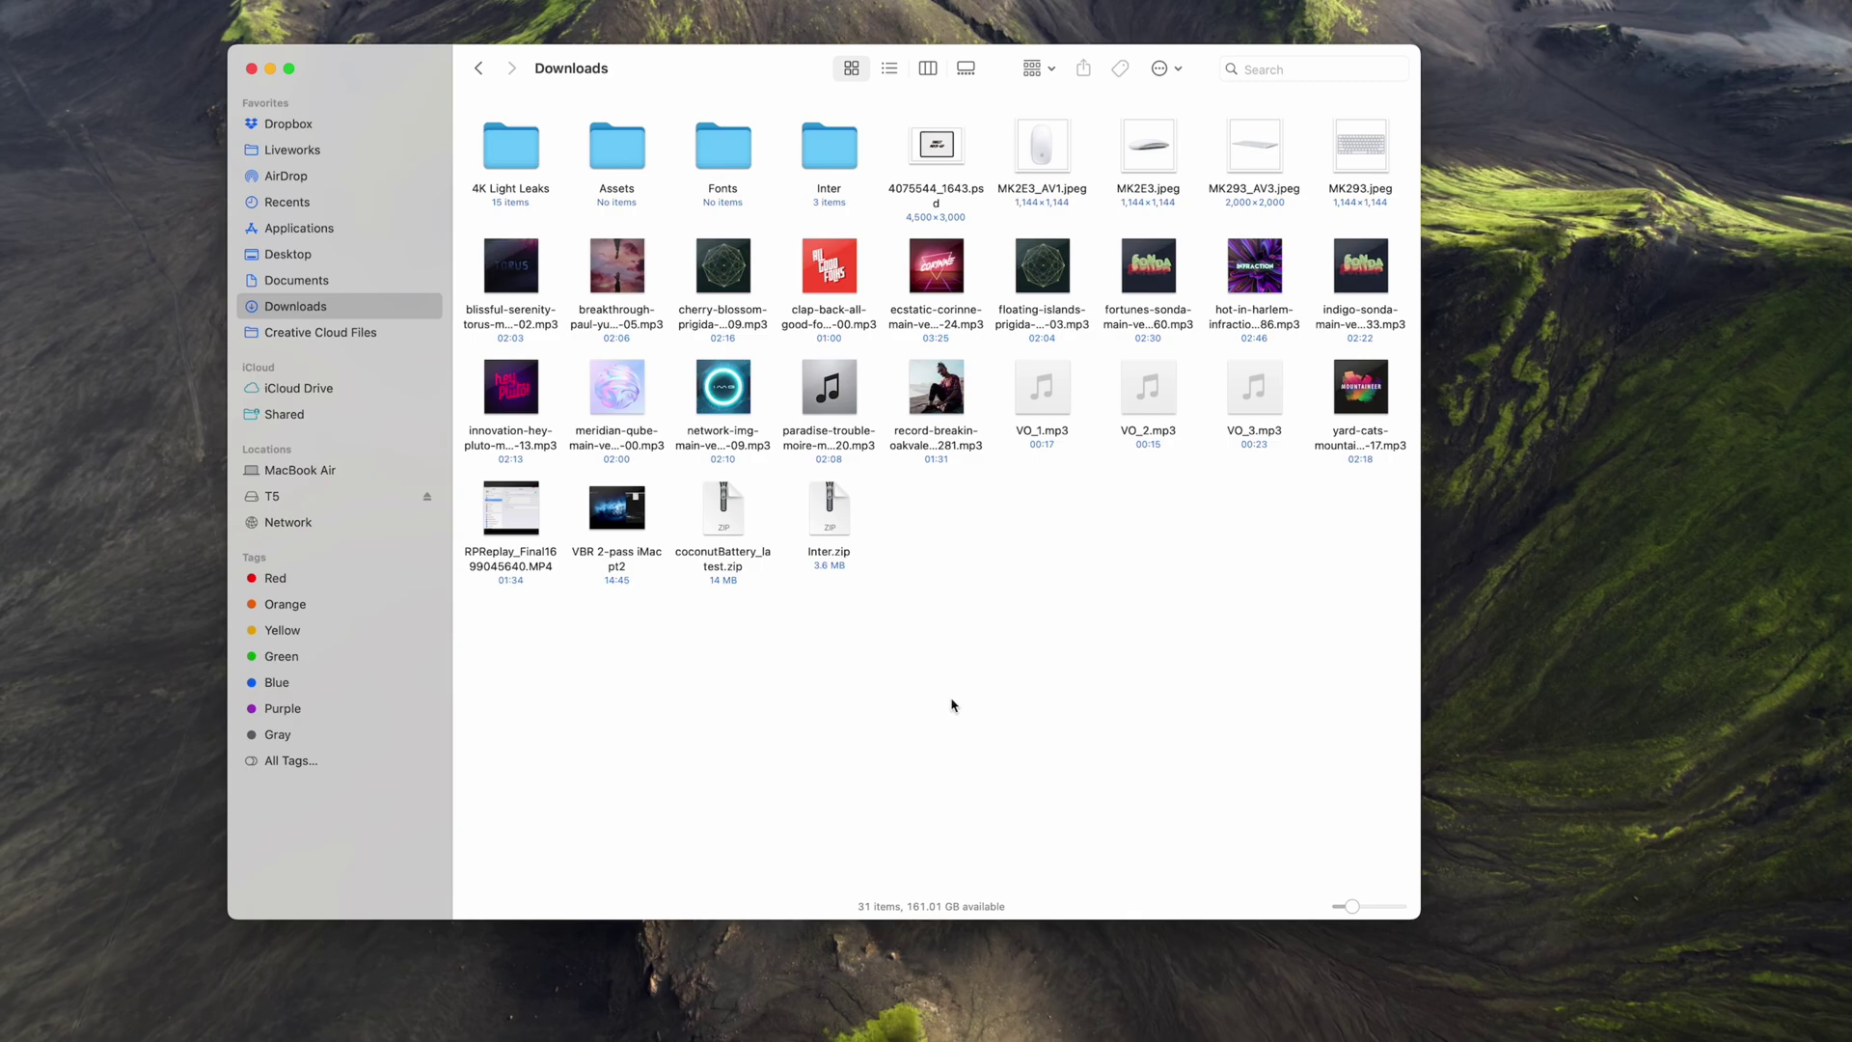
right_click(936, 671)
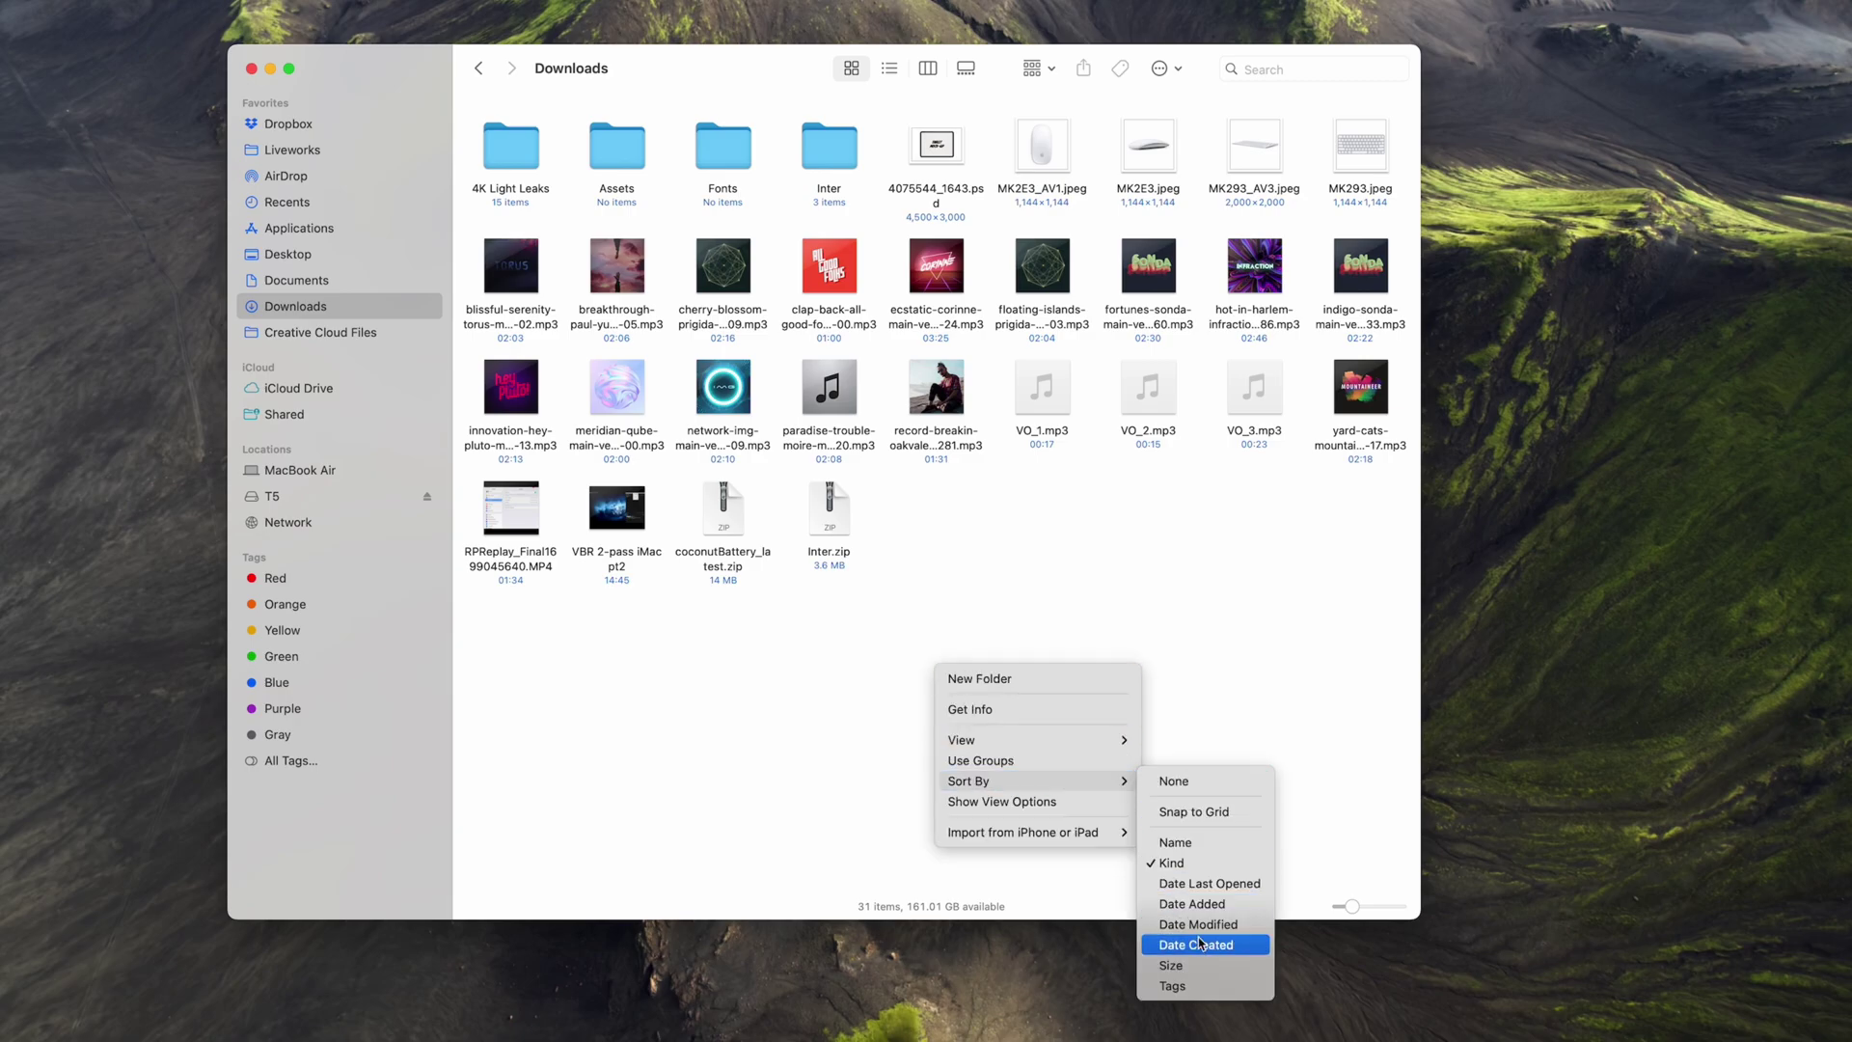
click(1195, 943)
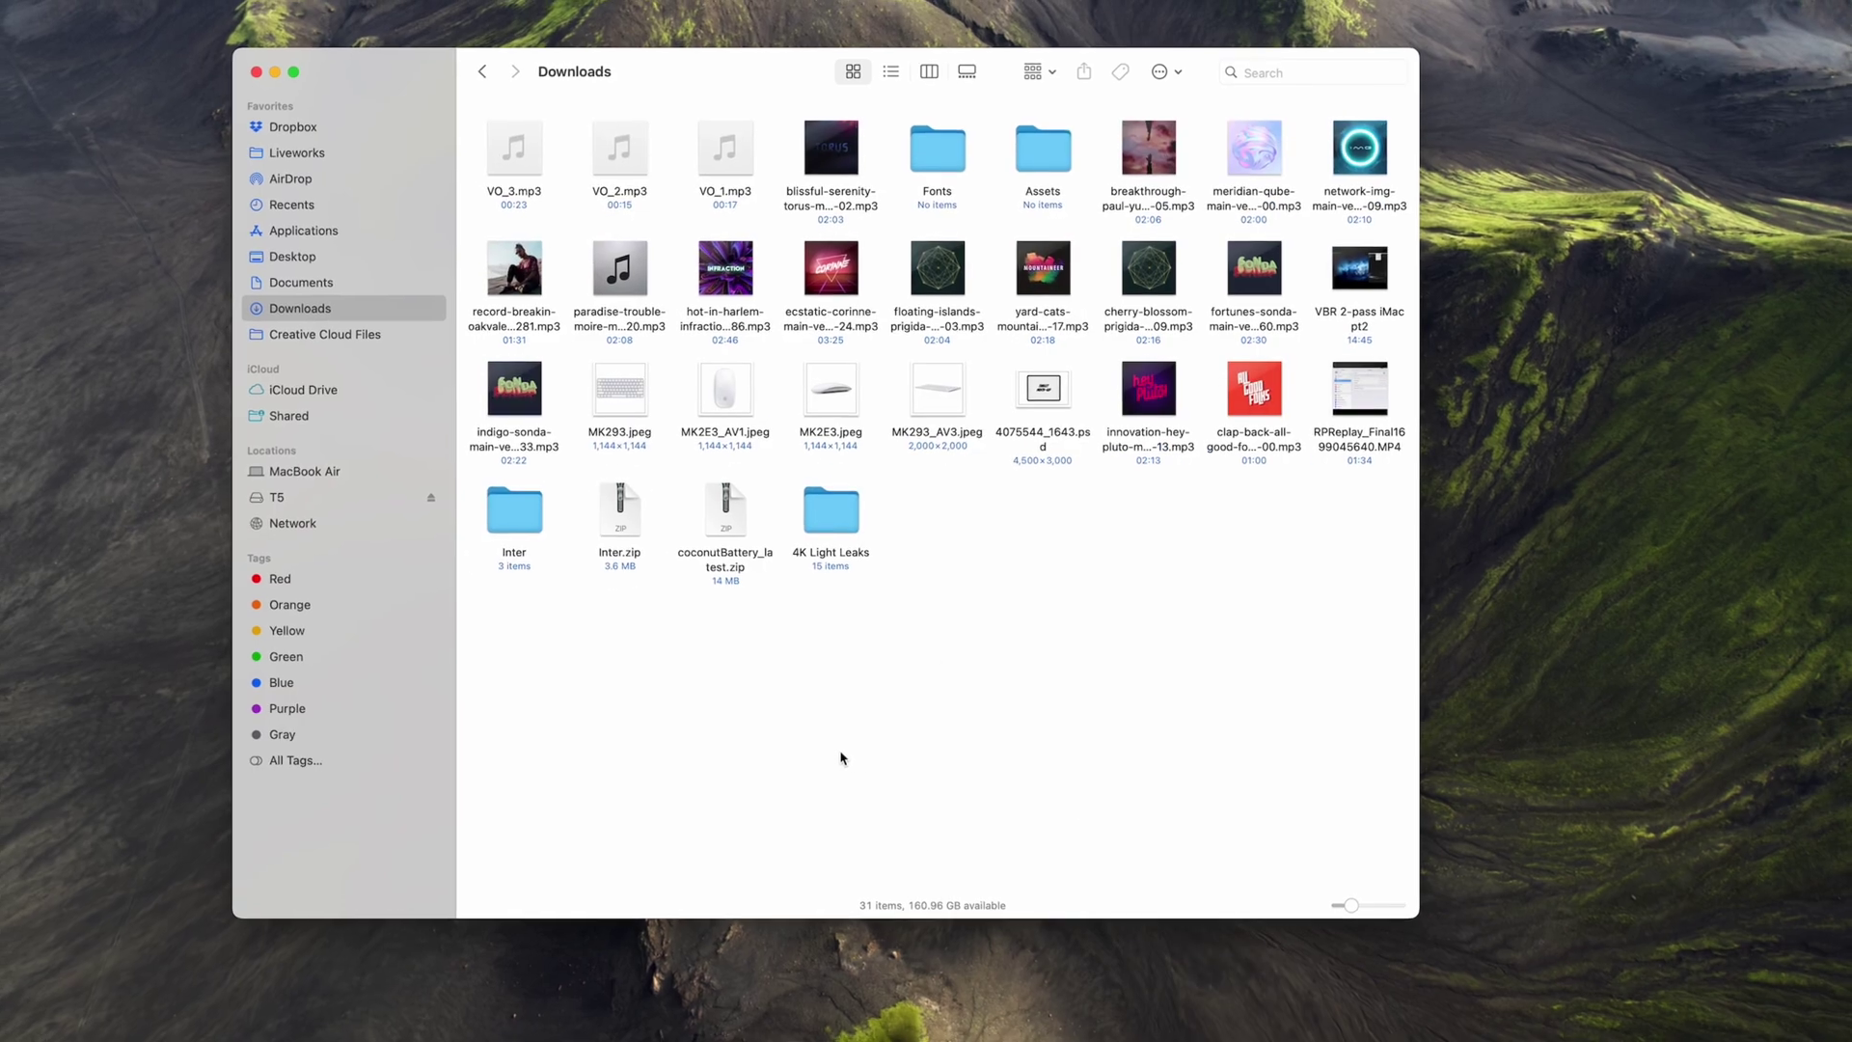